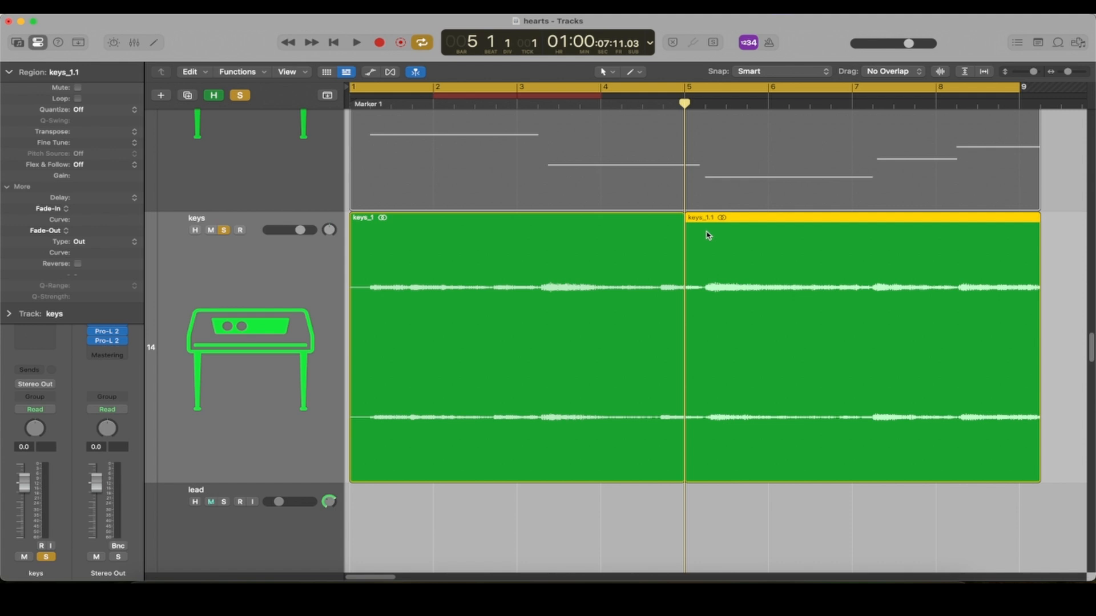
- Split the keys region at bars 3 and 7 by placing the playhead there and splitting
{"action": "left_click", "coordinate": [517, 104]}
{"action": "left_click", "coordinate": [517, 248]}
{"action": "key", "text": "super+t"}
{"action": "left_click", "coordinate": [852, 104]}
{"action": "left_click", "coordinate": [851, 256]}
{"action": "key", "text": "super+t"}
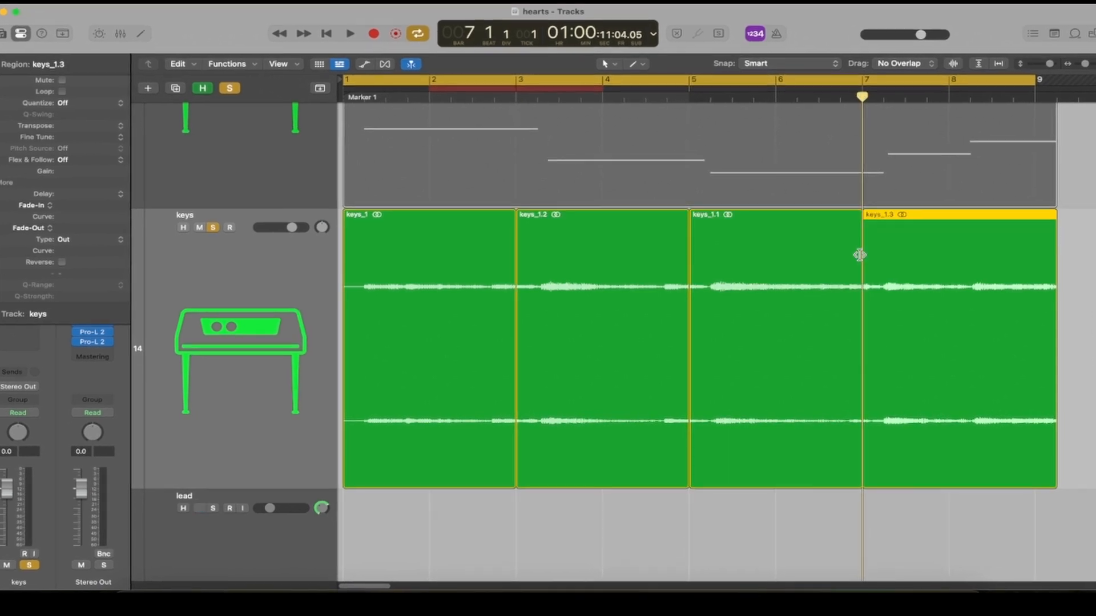
- Switch to the Scissors tool and cut the keys region into several short pieces near its start
{"action": "left_click", "coordinate": [834, 531]}
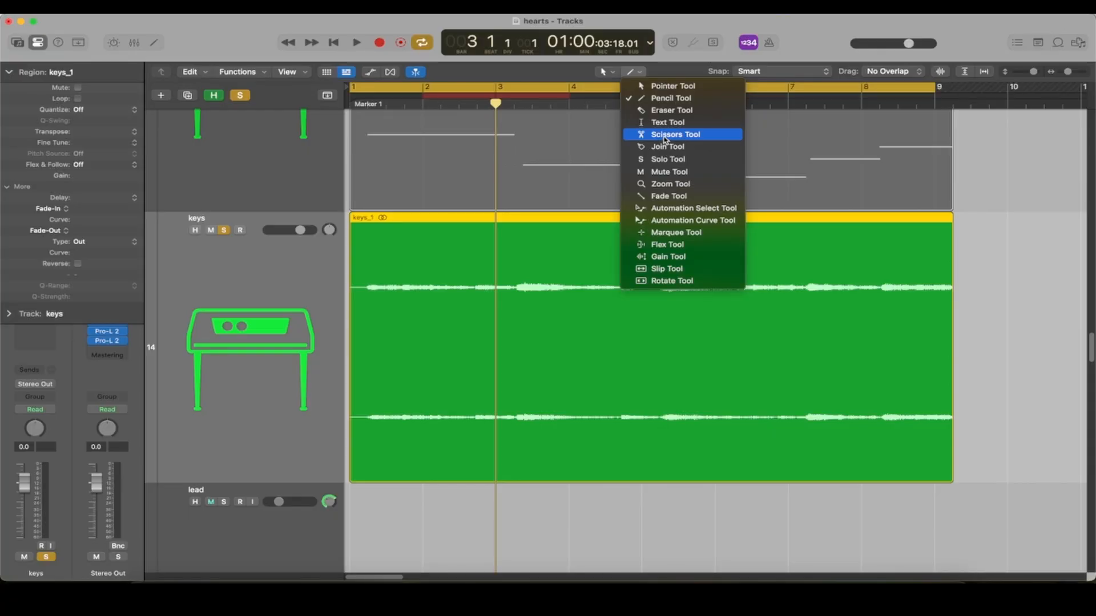
{"action": "left_click", "coordinate": [665, 136]}
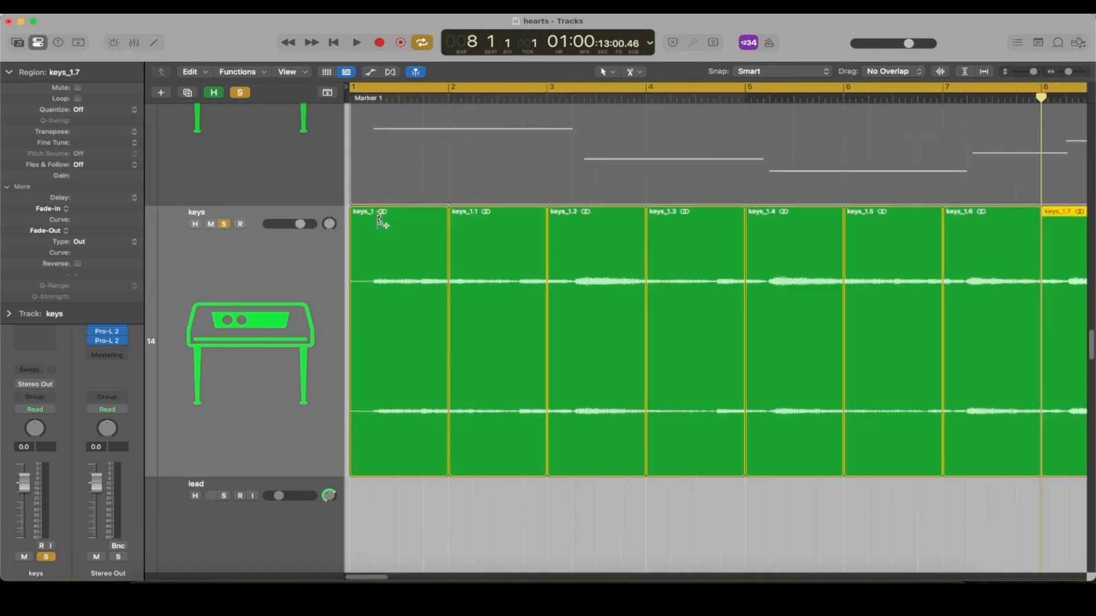
{"action": "left_click", "coordinate": [372, 220], "text": "alt"}
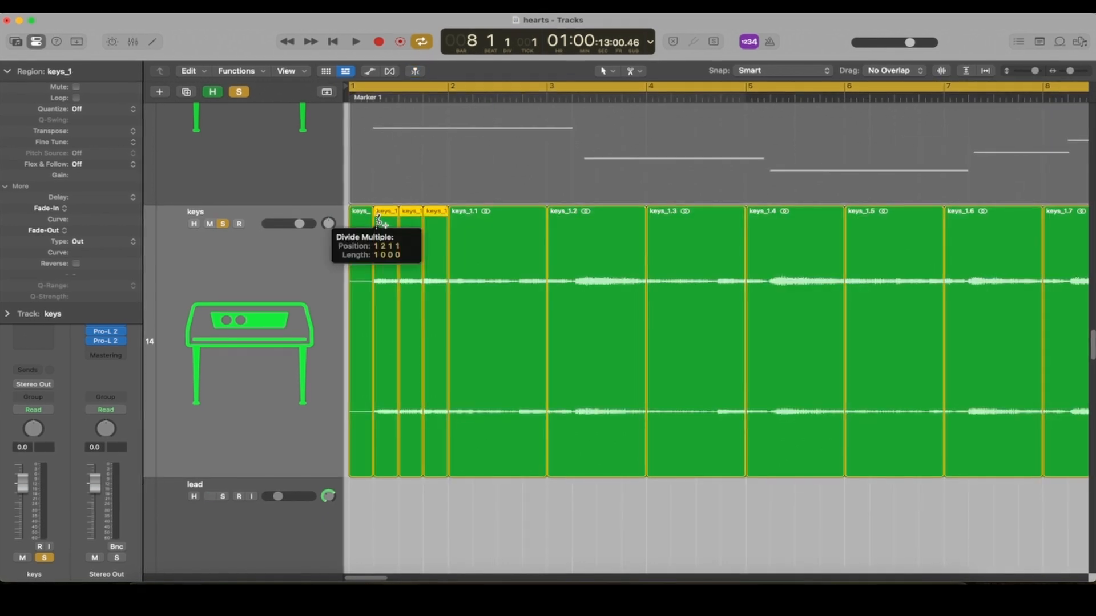
{"action": "left_click", "coordinate": [473, 221], "text": "alt"}
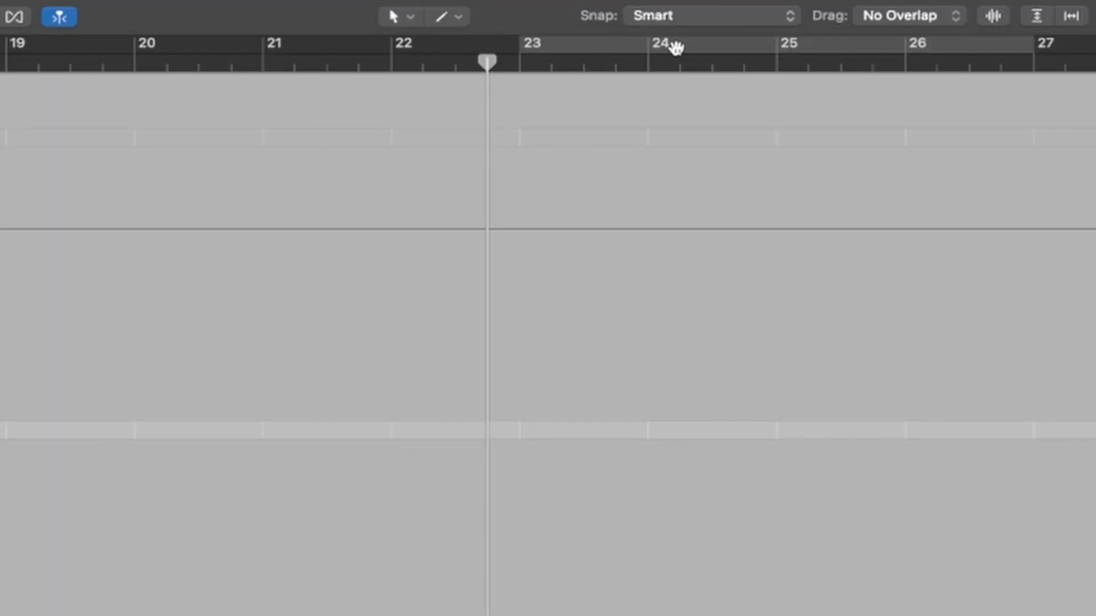
- Toggle the cycle area on and off repeatedly from the ruler above bar 24
{"action": "left_click", "coordinate": [676, 47]}
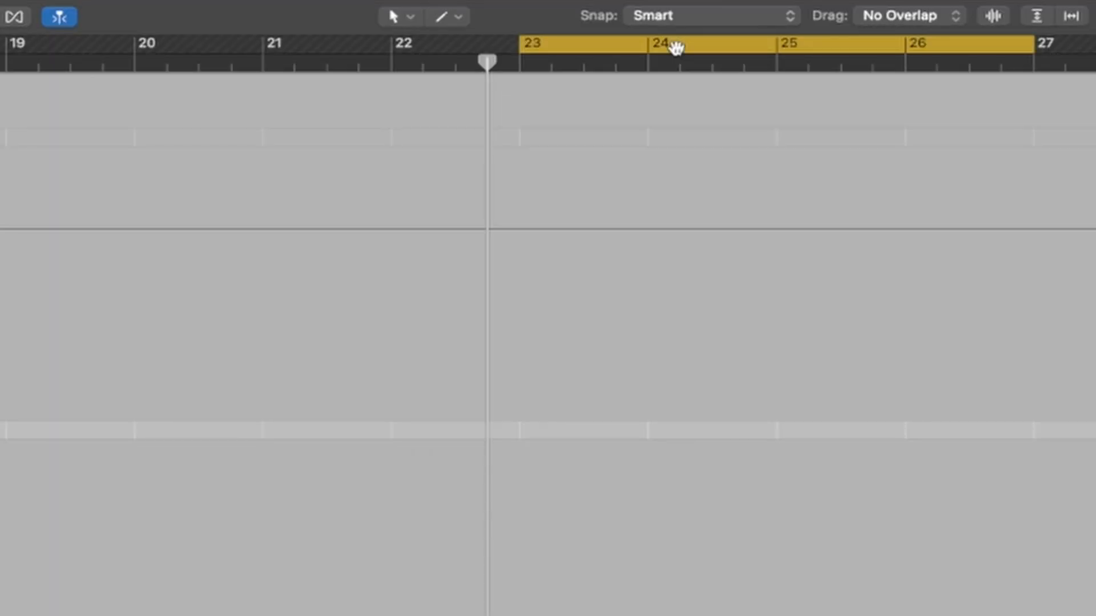
{"action": "left_click", "coordinate": [676, 47]}
{"action": "left_click", "coordinate": [677, 47]}
{"action": "left_click", "coordinate": [676, 47]}
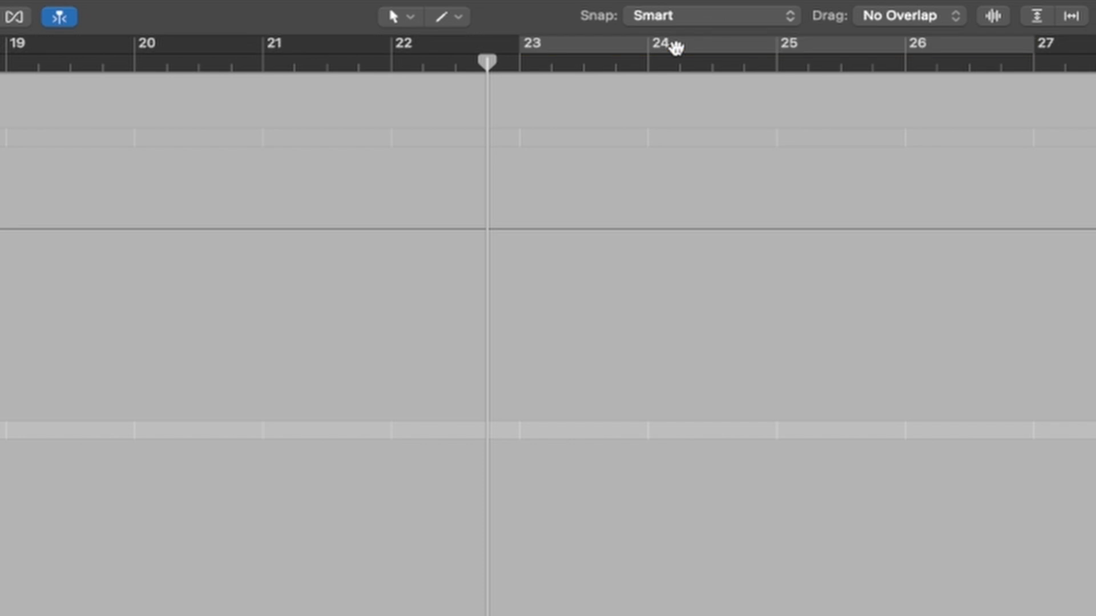
{"action": "left_click", "coordinate": [676, 47]}
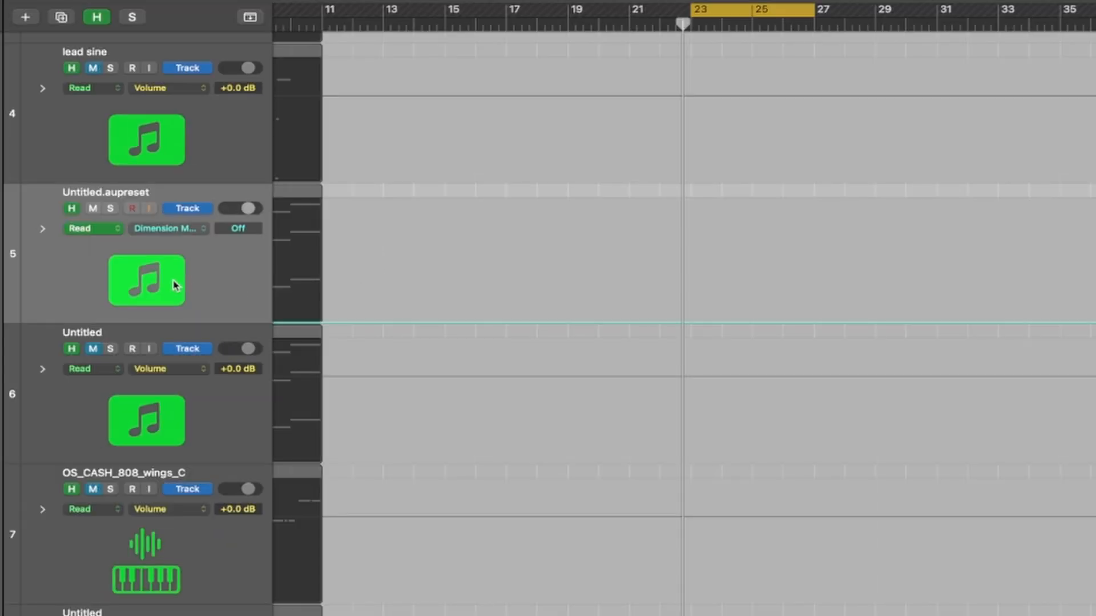
- Open the automation parameter menu on the Untitled.aupreset track and close it without choosing anything
{"action": "scroll", "coordinate": [318, 284], "scroll_direction": "left", "scroll_amount": 1}
{"action": "scroll", "coordinate": [318, 284], "scroll_direction": "up", "scroll_amount": 2}
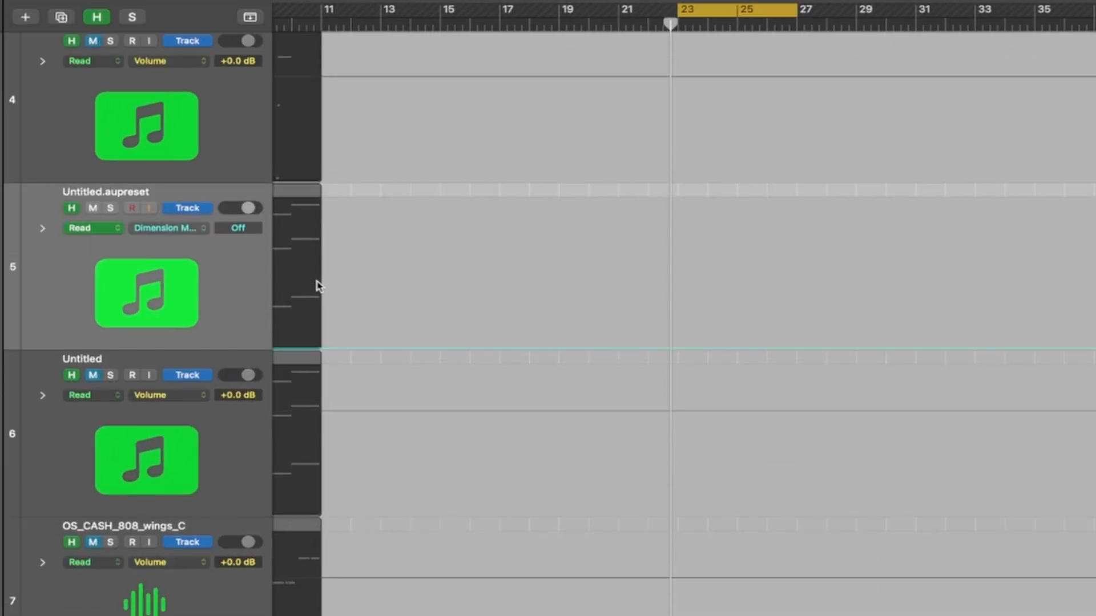
{"action": "scroll", "coordinate": [319, 287], "scroll_direction": "left", "scroll_amount": 4}
{"action": "scroll", "coordinate": [319, 286], "scroll_direction": "left", "scroll_amount": 2}
{"action": "left_click", "coordinate": [178, 230]}
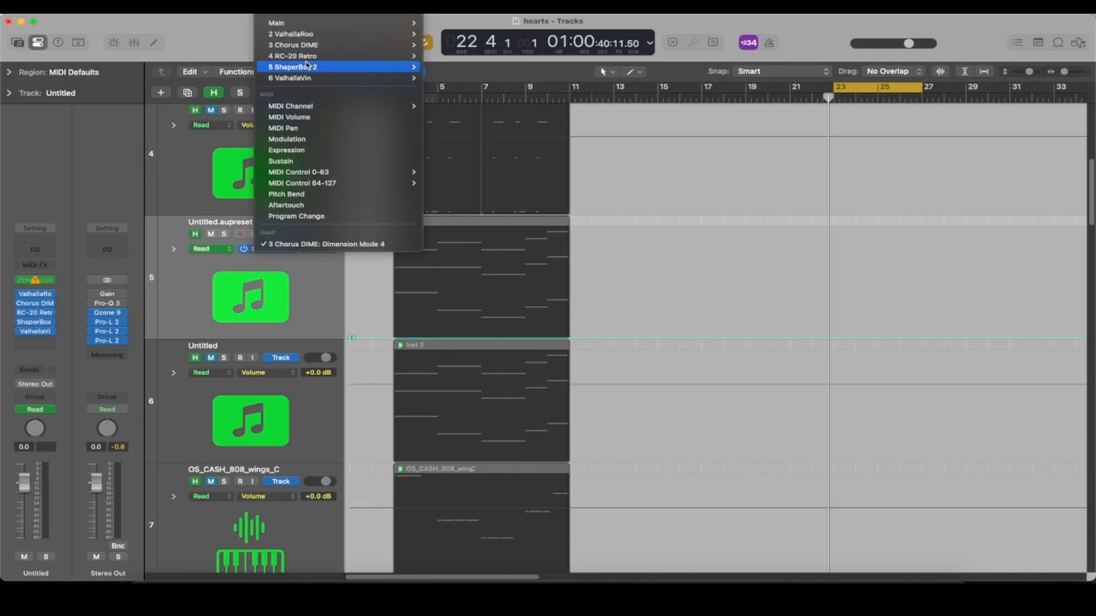
{"action": "mouse_move", "coordinate": [308, 69]}
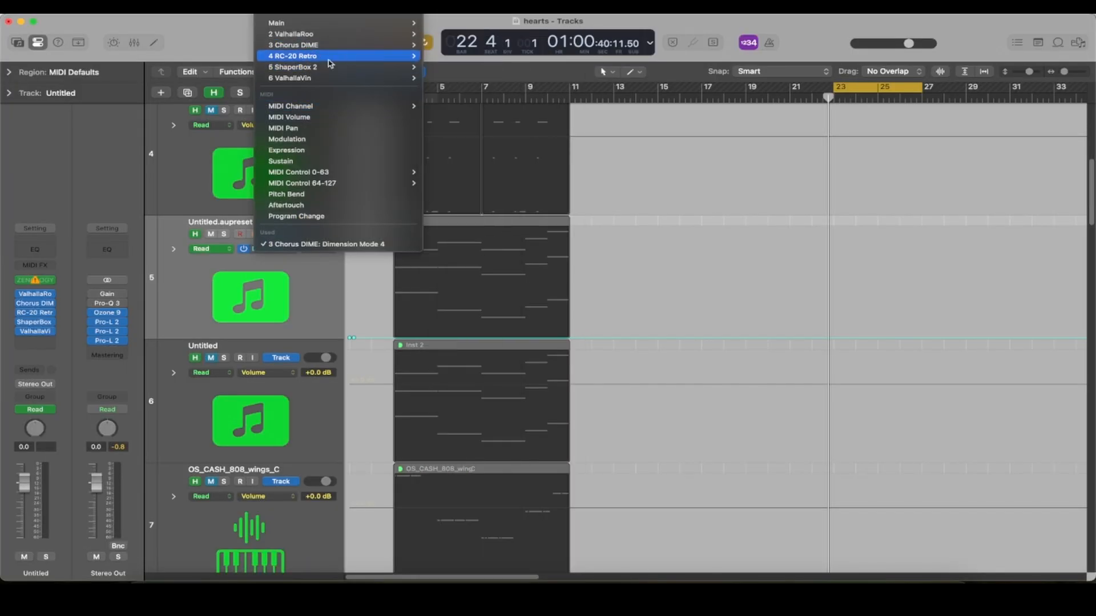
{"action": "left_click", "coordinate": [454, 68]}
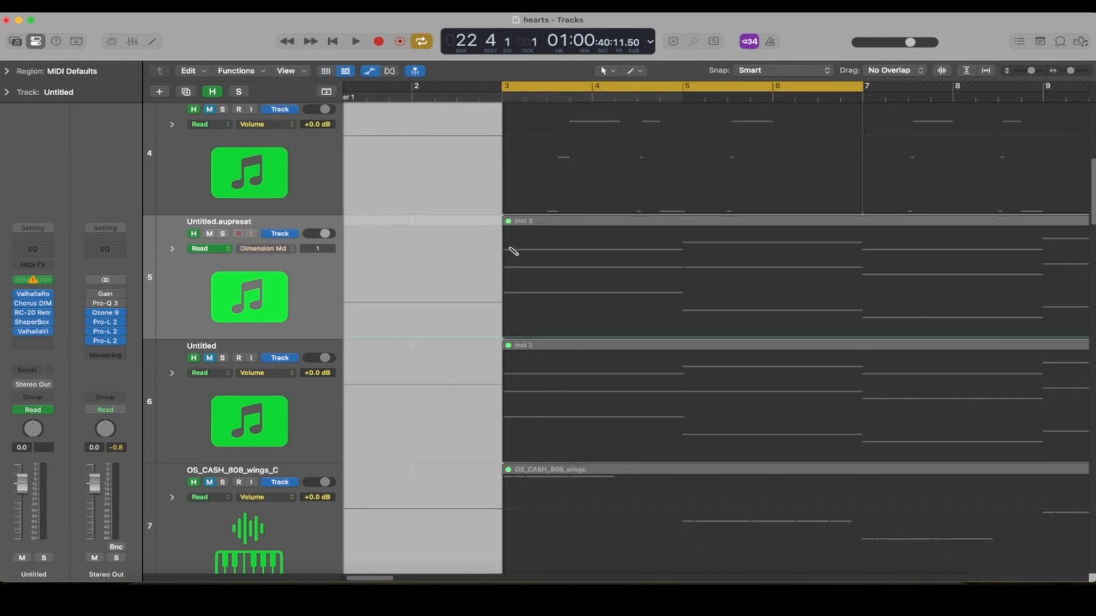
- Copy the Inst 2 MIDI region along its track to create repeated regions after it
{"action": "mouse_move", "coordinate": [510, 253]}
{"action": "left_mouse_down"}
{"action": "mouse_move", "coordinate": [541, 260]}
{"action": "mouse_move", "coordinate": [570, 306]}
{"action": "mouse_move", "coordinate": [607, 269]}
{"action": "mouse_move", "coordinate": [629, 263]}
{"action": "mouse_move", "coordinate": [645, 276]}
{"action": "mouse_move", "coordinate": [703, 242]}
{"action": "mouse_move", "coordinate": [724, 296]}
{"action": "left_mouse_up"}
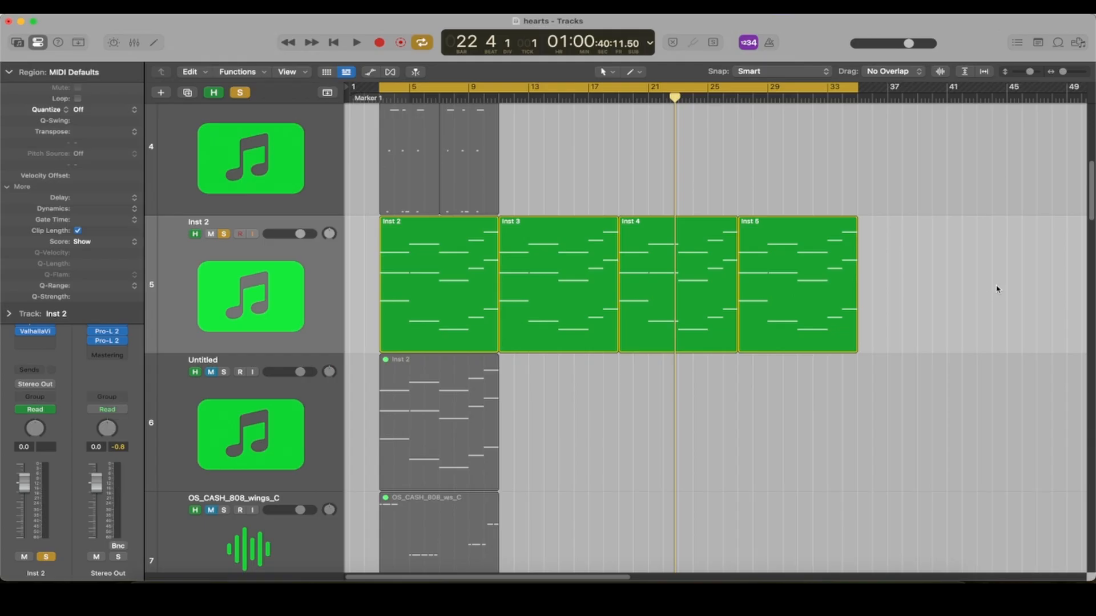
{"action": "left_click_drag", "start_coordinate": [754, 293], "coordinate": [466, 286]}
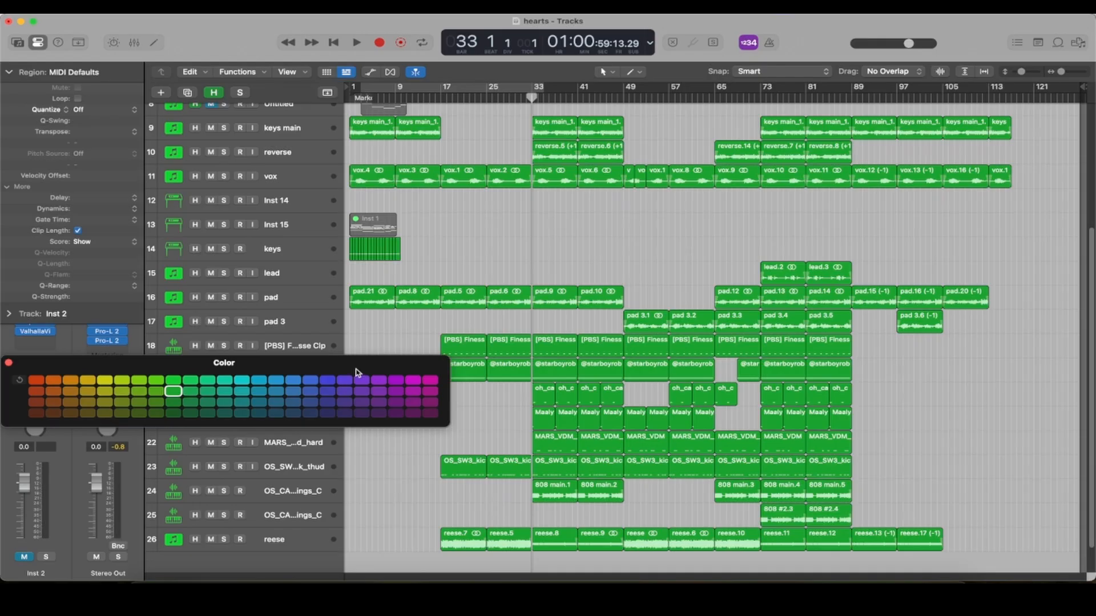
- Move the Color window aside and color the selected keys main regions yellow
{"action": "left_click_drag", "start_coordinate": [281, 361], "coordinate": [247, 213]}
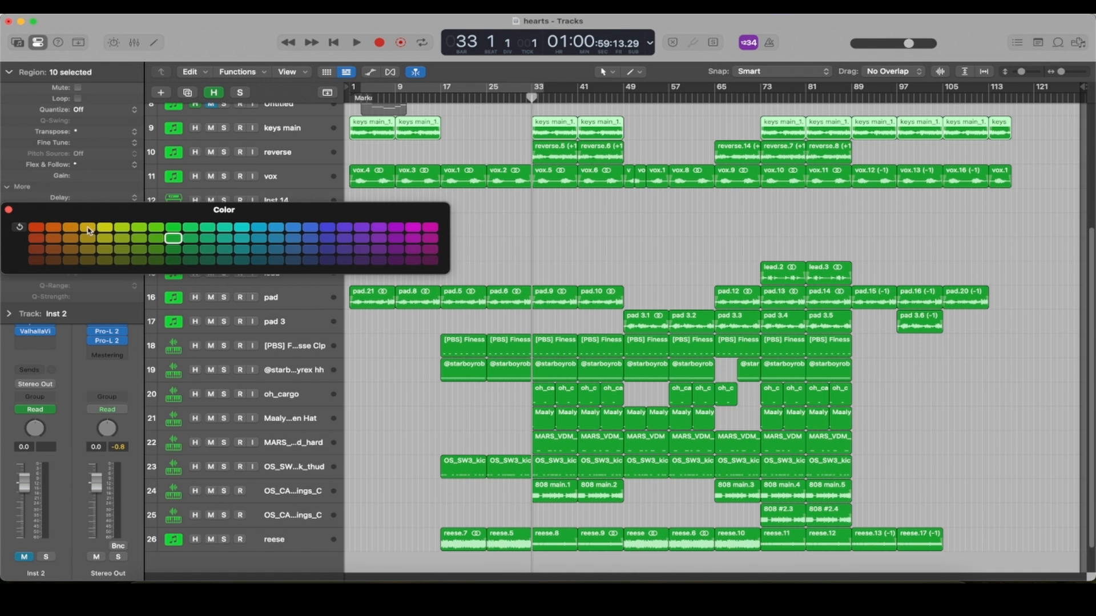
{"action": "left_click", "coordinate": [106, 229]}
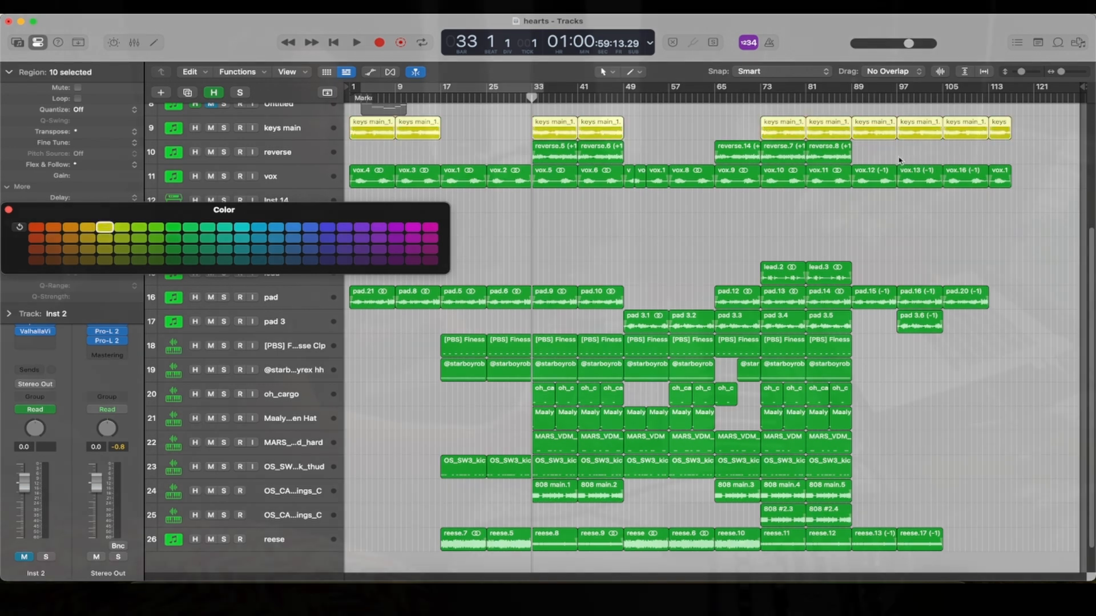
- Select the vox, lead and pad regions and color them blue, then deselect
{"action": "left_click_drag", "start_coordinate": [1053, 178], "coordinate": [370, 216]}
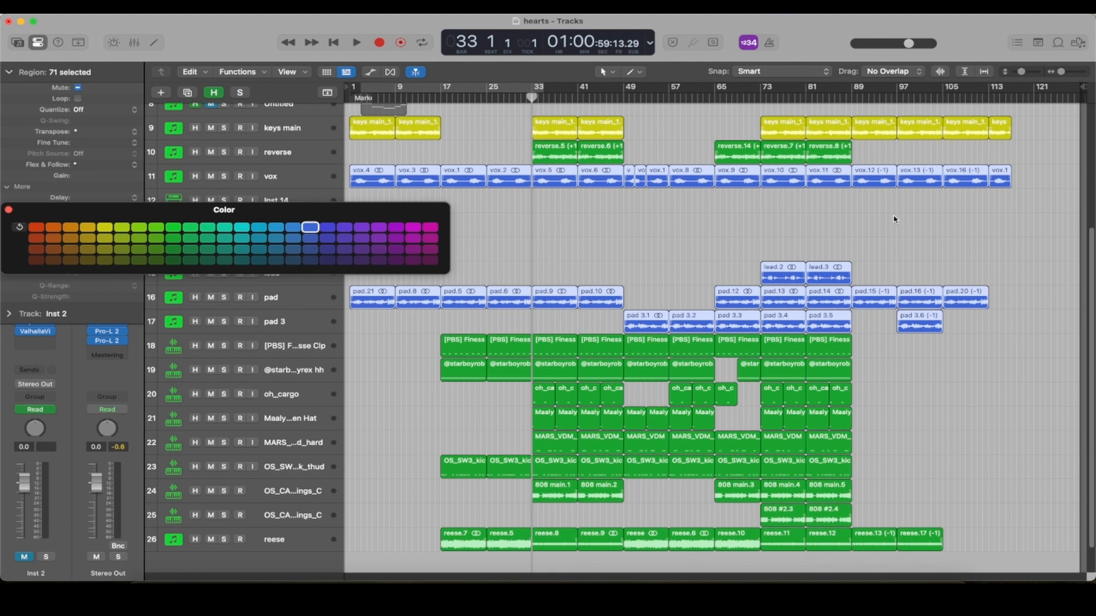
{"action": "left_click", "coordinate": [928, 377]}
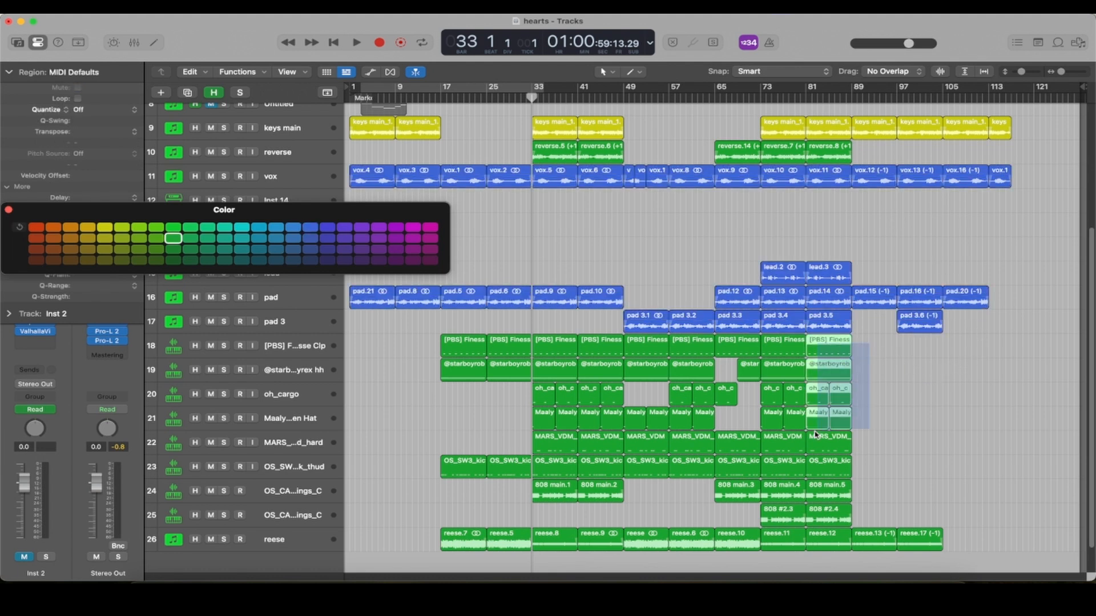
- Select the drum regions on tracks 18 to 23 and color them red, then deselect
{"action": "left_click_drag", "start_coordinate": [815, 435], "coordinate": [445, 464]}
{"action": "left_click", "coordinate": [36, 227]}
{"action": "left_click", "coordinate": [918, 372]}
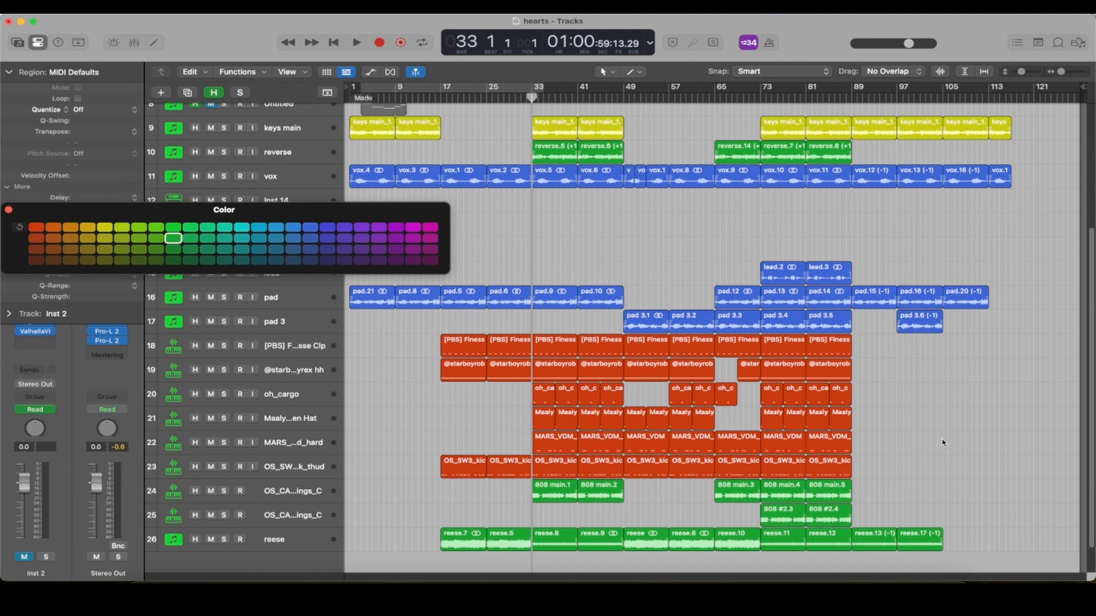
- Select the 808 and reese regions at the bottom and color them yellow-orange
{"action": "scroll", "coordinate": [947, 436], "scroll_direction": "down", "scroll_amount": 1}
{"action": "left_click_drag", "start_coordinate": [984, 491], "coordinate": [448, 549]}
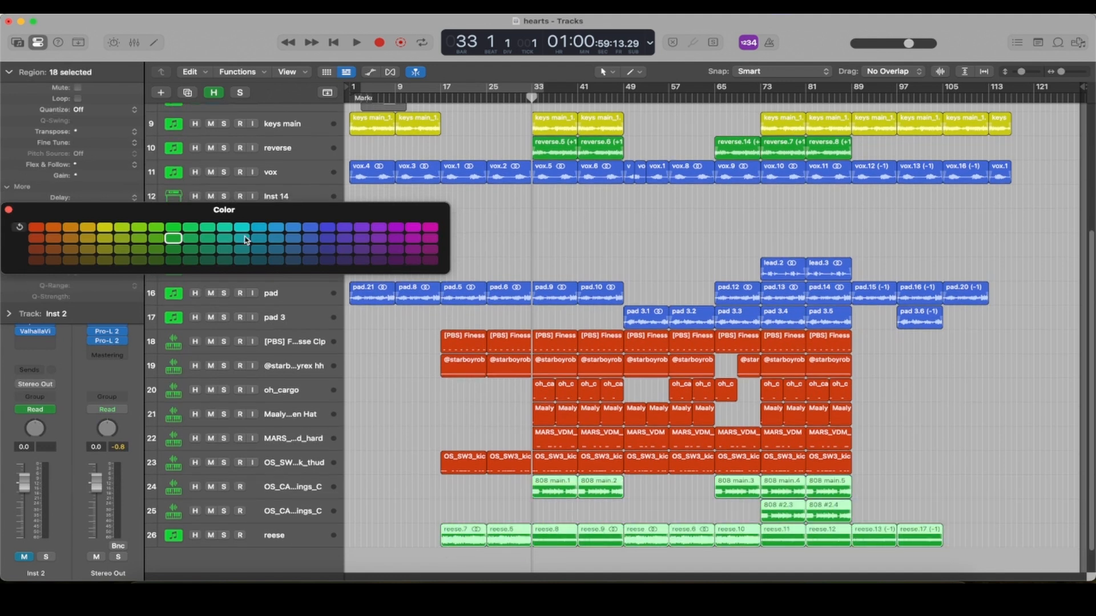
{"action": "left_click", "coordinate": [89, 231]}
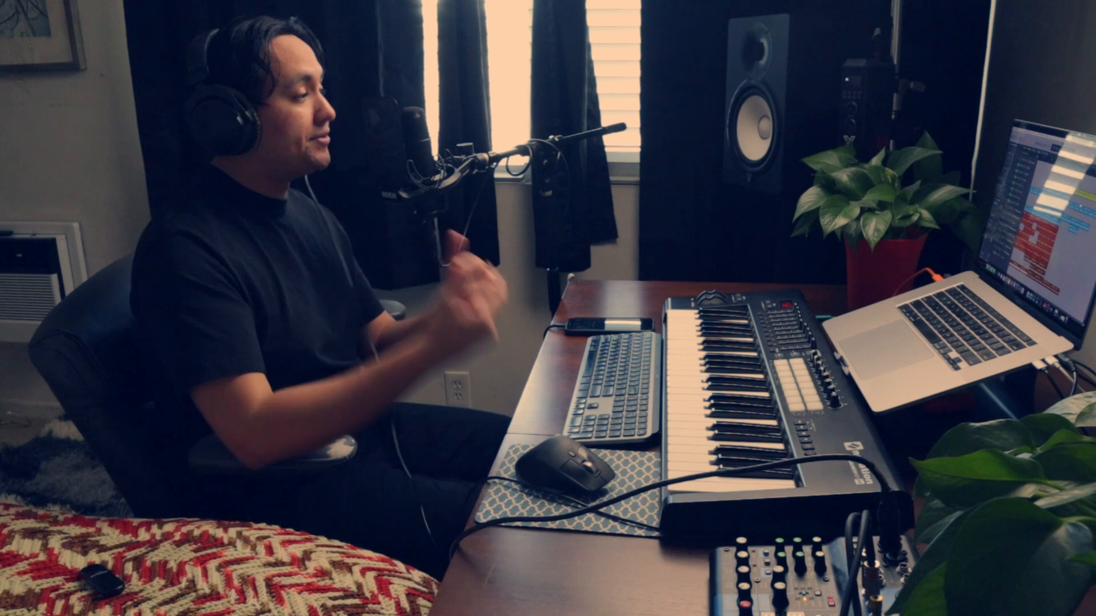
- Open the Mixer, inspect the Inst 2 channel strip, and close the Mixer again
{"action": "key", "text": "x"}
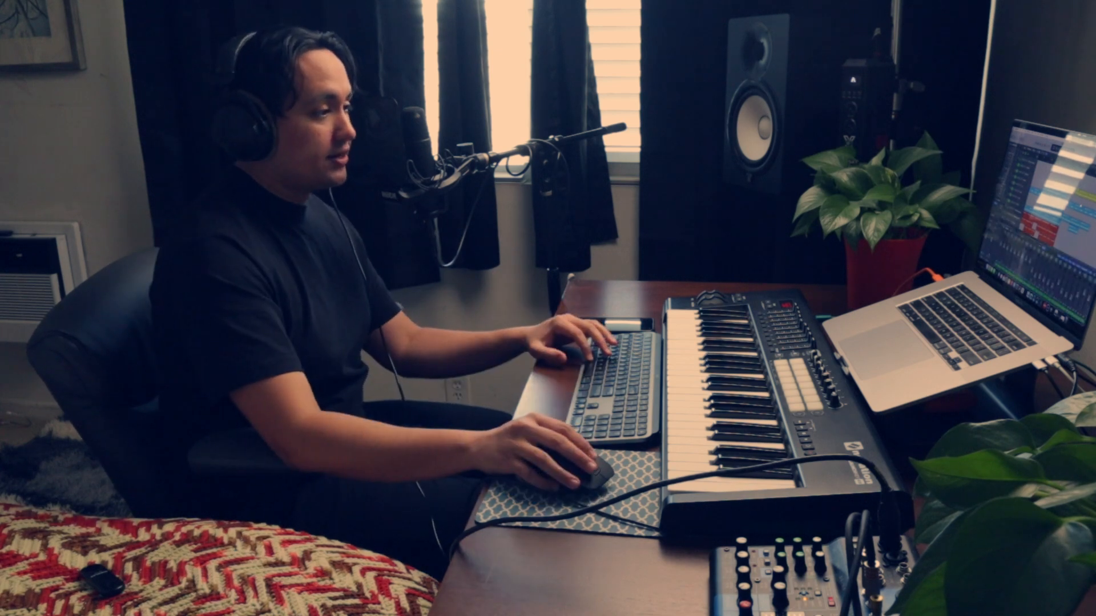
{"action": "left_click_drag", "start_coordinate": [1055, 246], "coordinate": [1059, 199]}
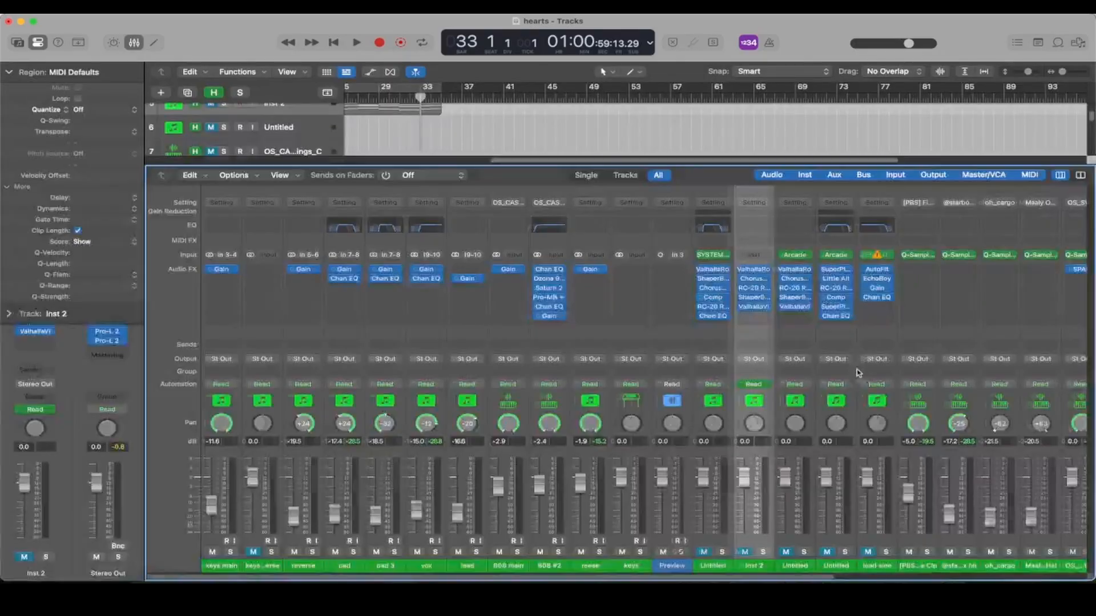
{"action": "scroll", "coordinate": [856, 368], "scroll_direction": "right", "scroll_amount": 10}
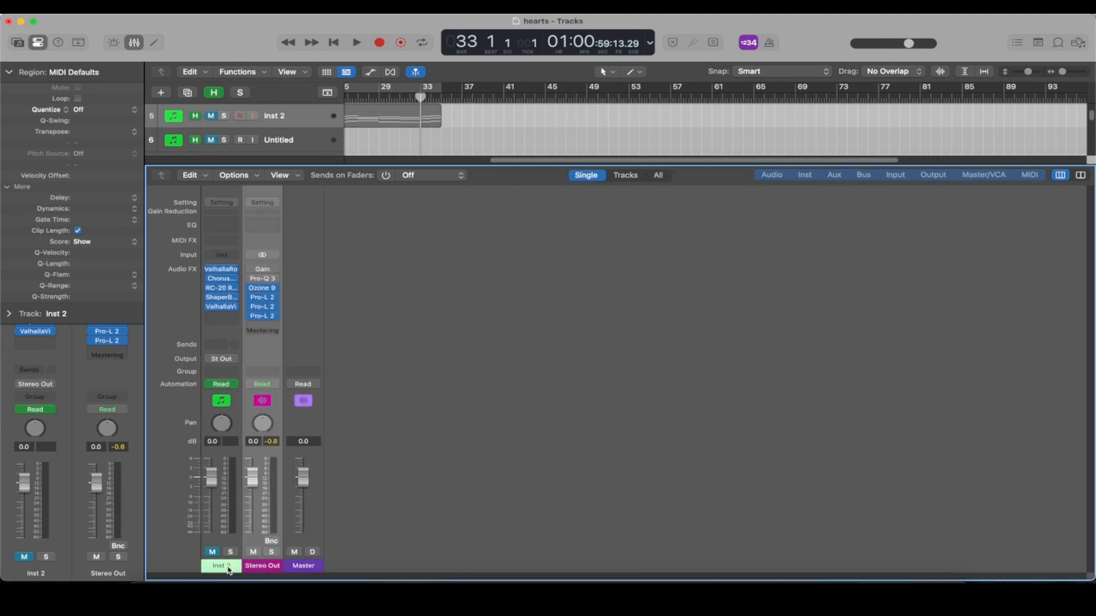
{"action": "left_click", "coordinate": [229, 568]}
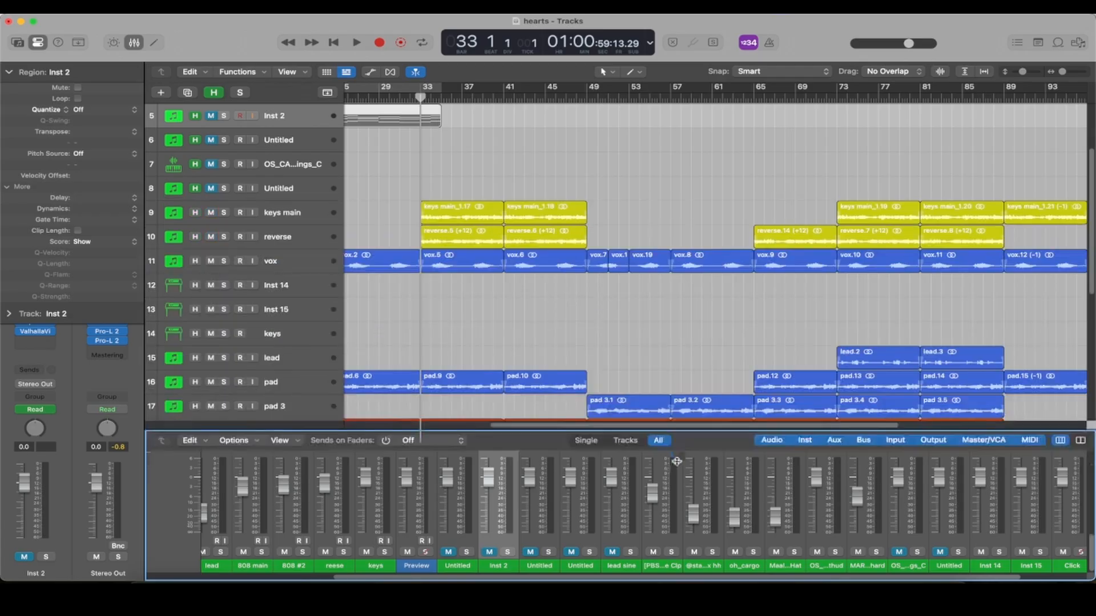
{"action": "key", "text": "x"}
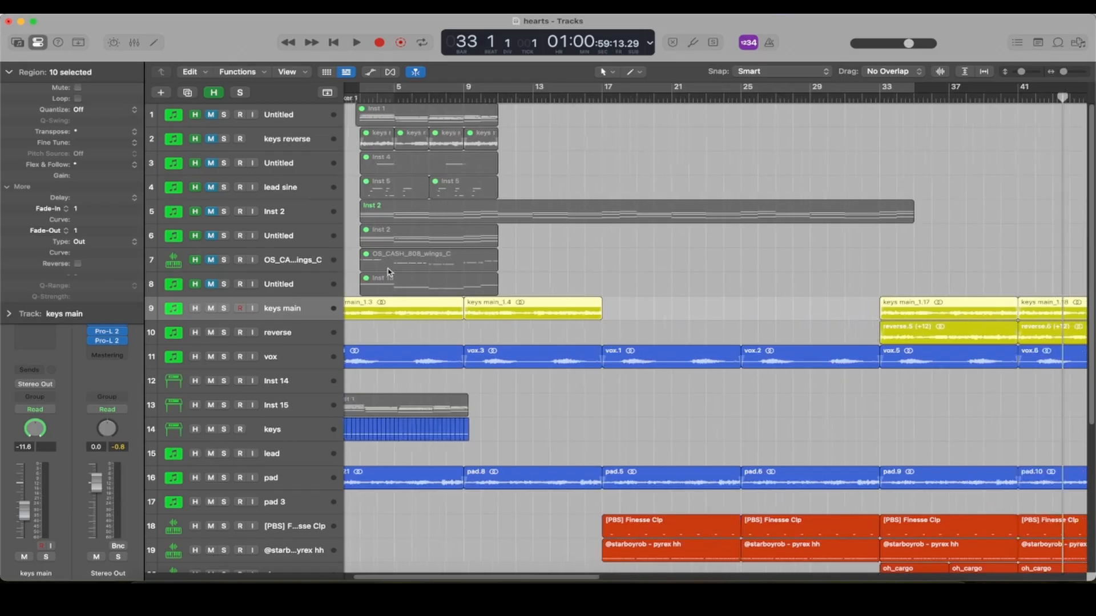
- Enlarge the track heights and select the first Untitled track
{"action": "scroll", "coordinate": [390, 270], "scroll_direction": "up", "scroll_amount": 5}
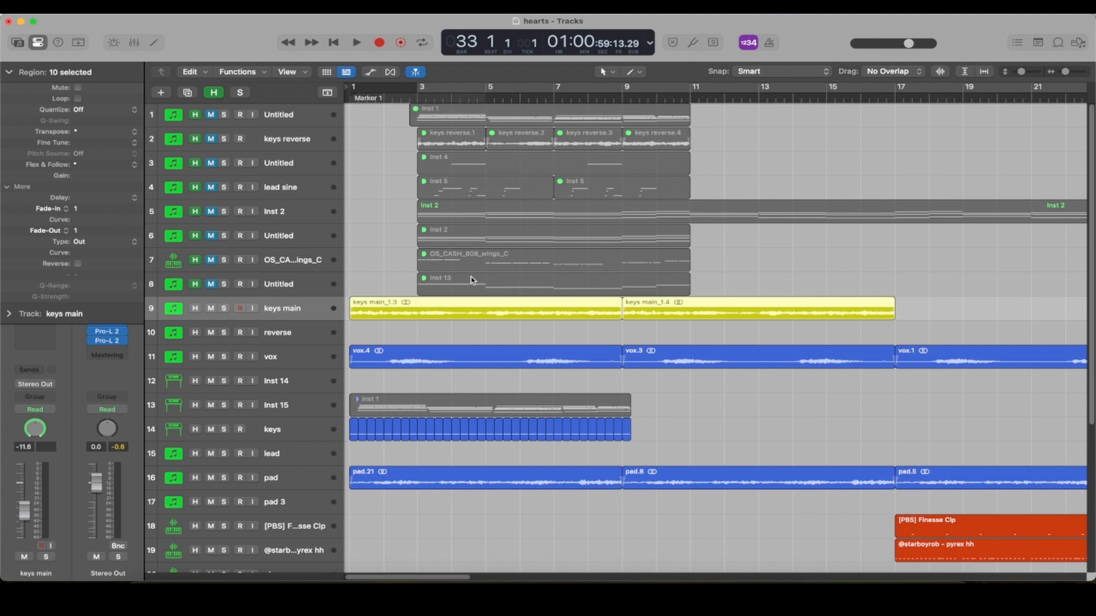
{"action": "key", "text": "super+Down"}
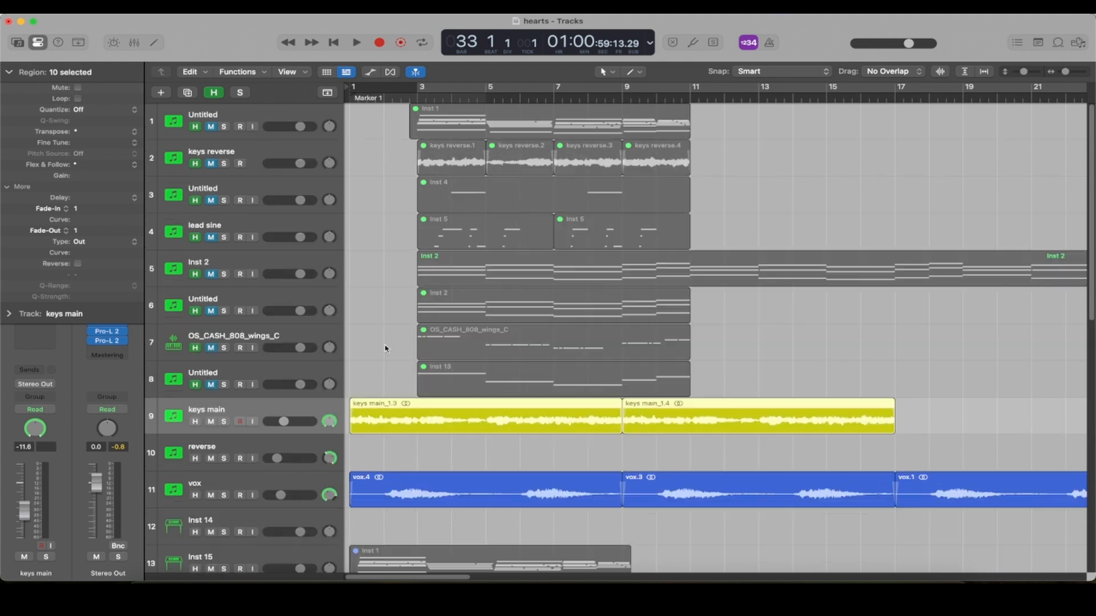
{"action": "left_click", "coordinate": [171, 128]}
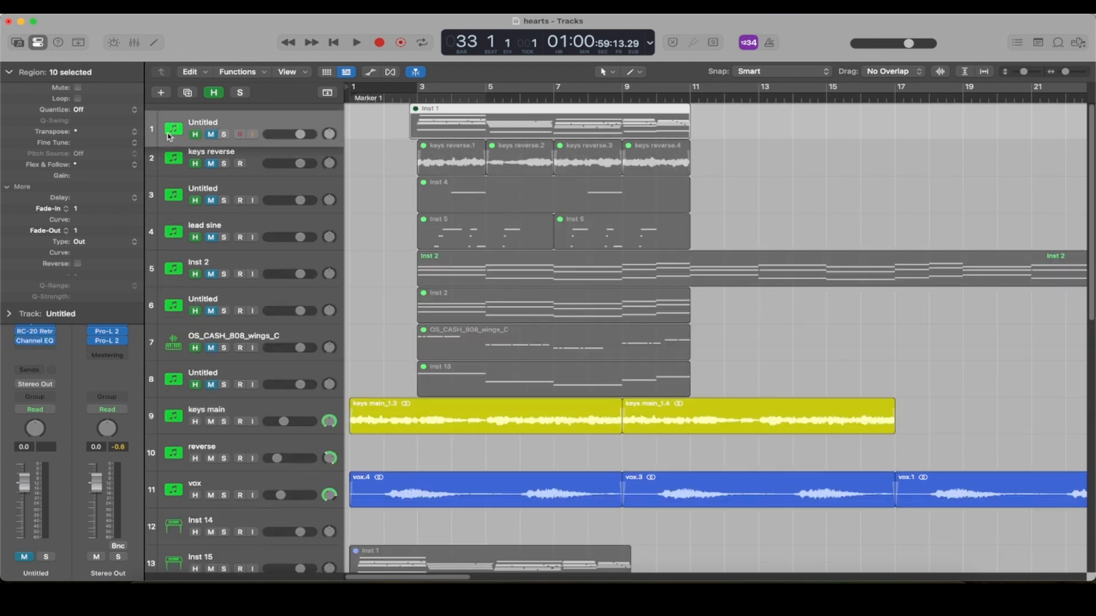